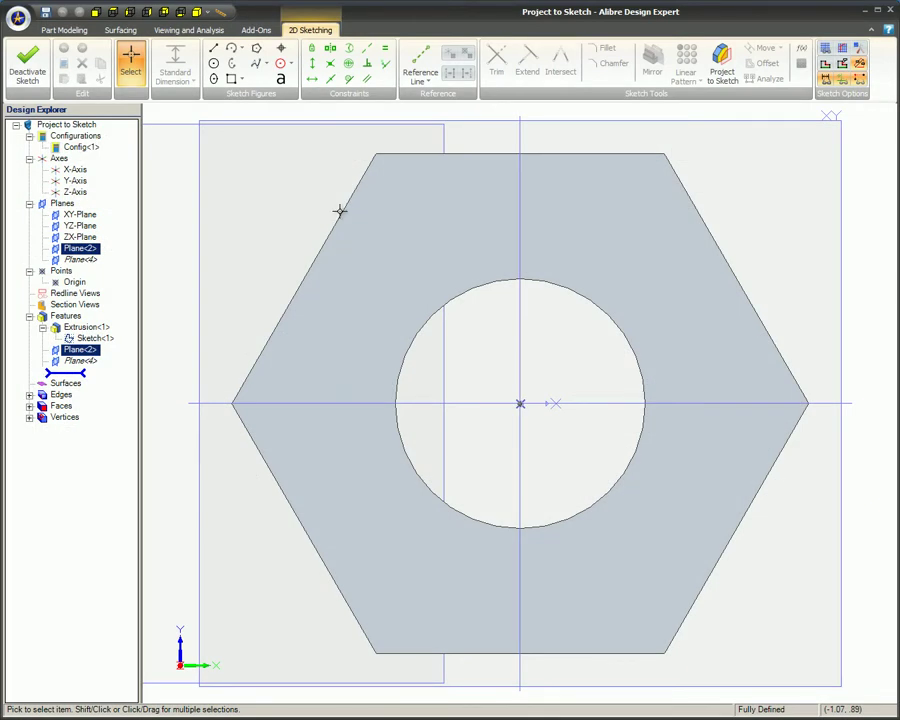
# Step: Project hex Face<8> into the Plane<2> sketch as associated sketch figures, not reference figures
pyautogui.click(723, 70)
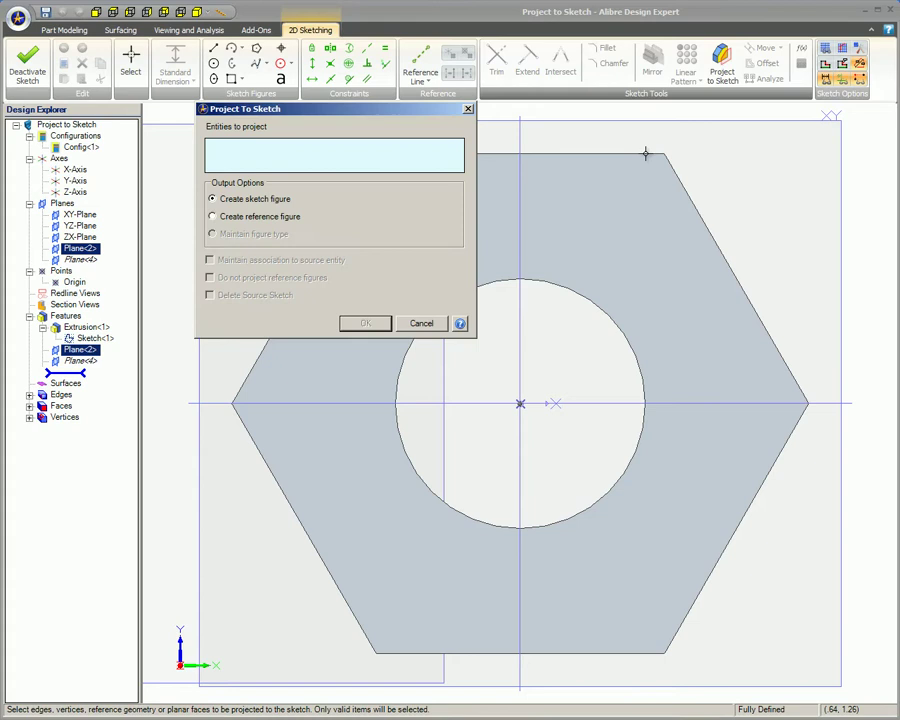
pyautogui.click(587, 214)
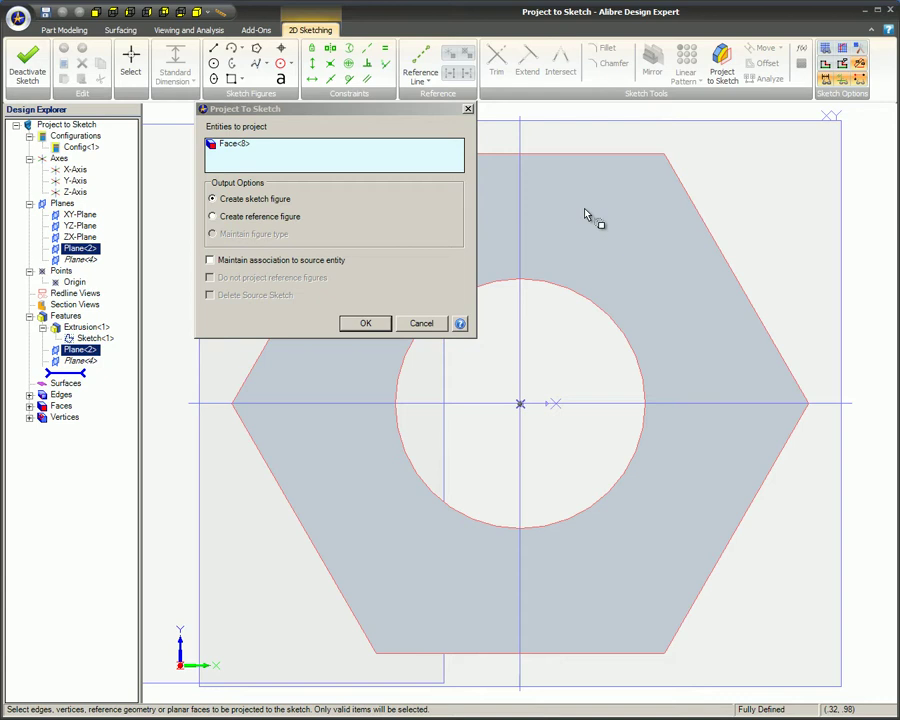
pyautogui.click(213, 217)
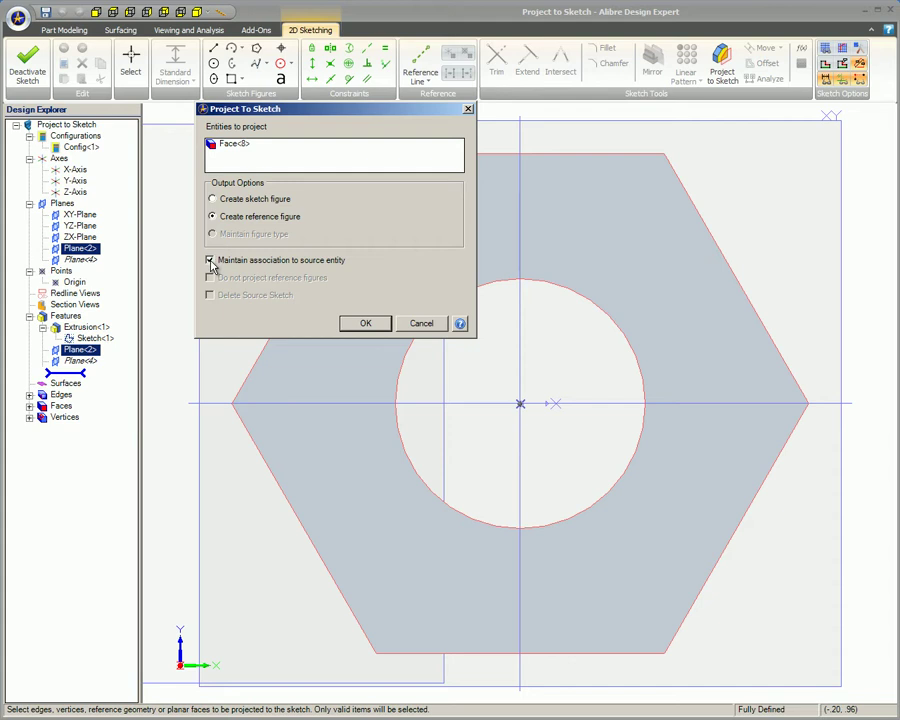
pyautogui.click(213, 200)
pyautogui.click(362, 325)
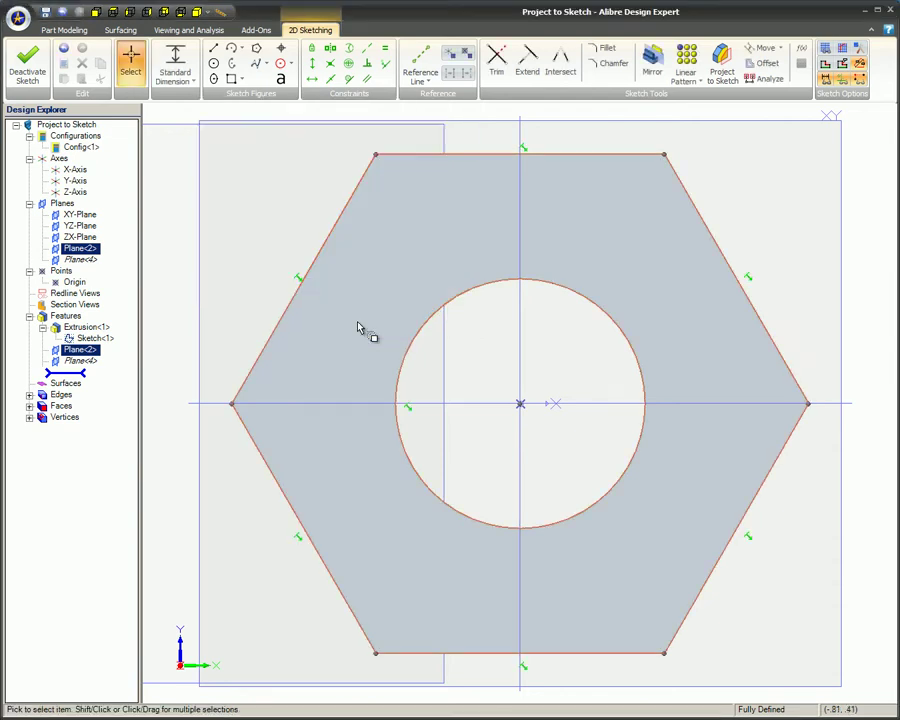
# Step: In isometric view, change the Ø2.500 hexagon dimension to 1.5
pyautogui.click(199, 12)
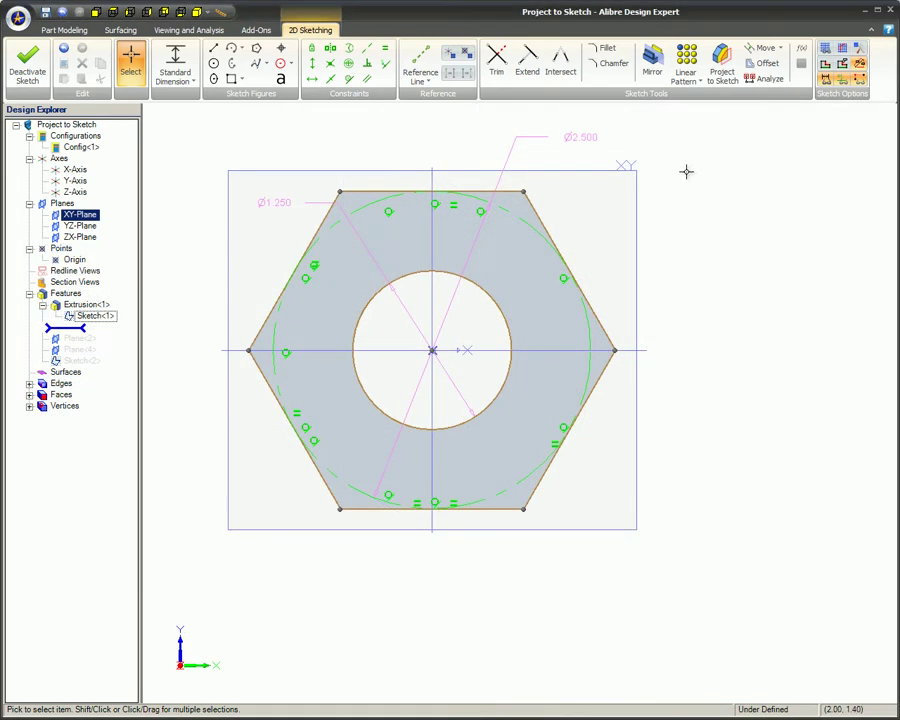
pyautogui.rightClick(583, 141)
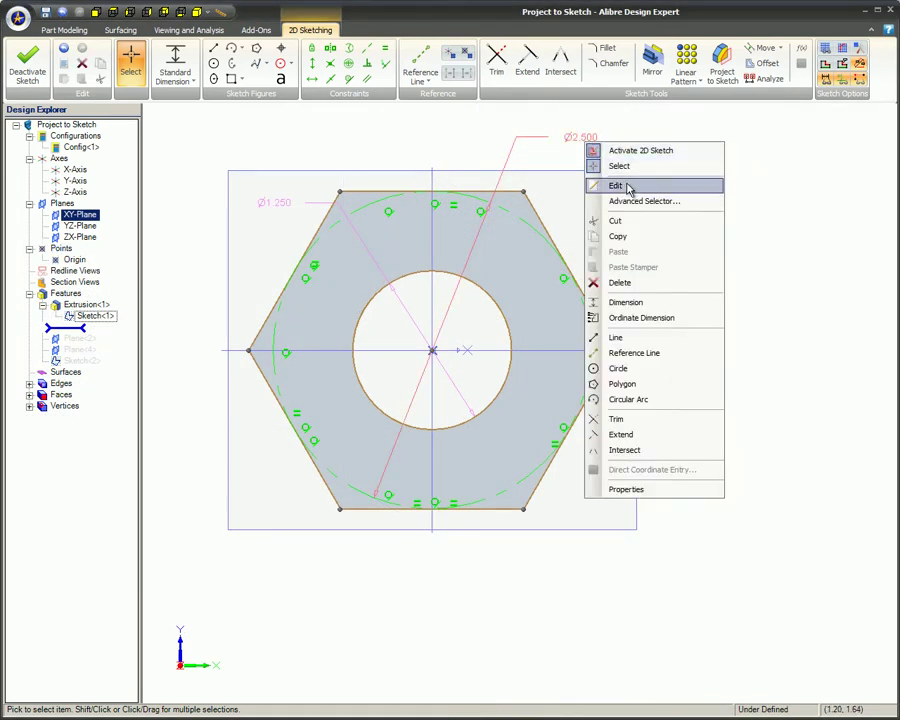
pyautogui.click(615, 186)
pyautogui.write('1.5')
pyautogui.click(578, 136)
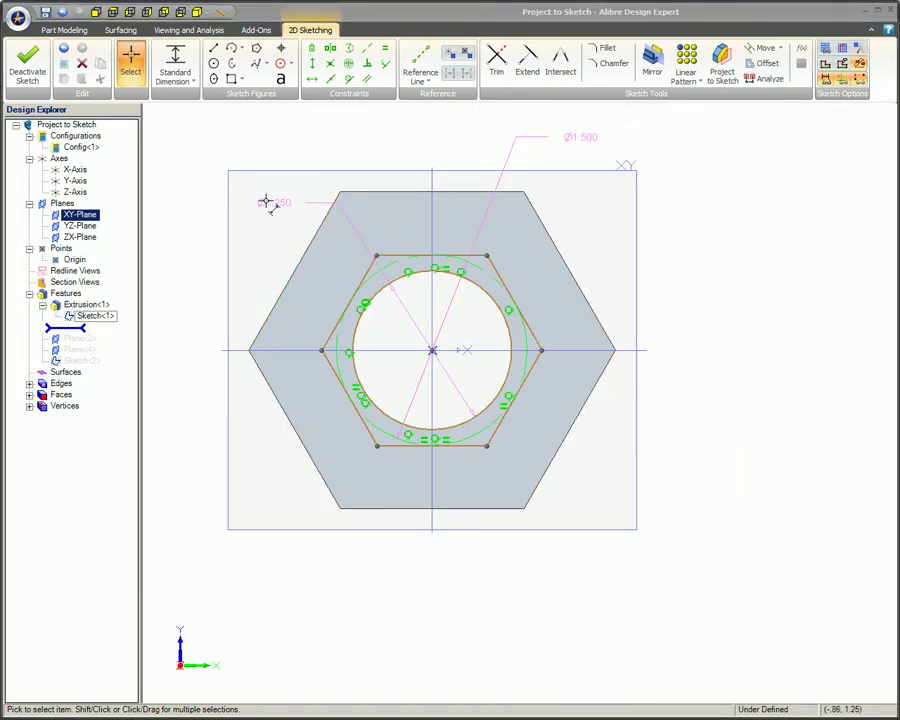
# Step: Change the Ø1.250 hole dimension to .75 and exit the sketch
pyautogui.rightClick(264, 204)
pyautogui.click(301, 248)
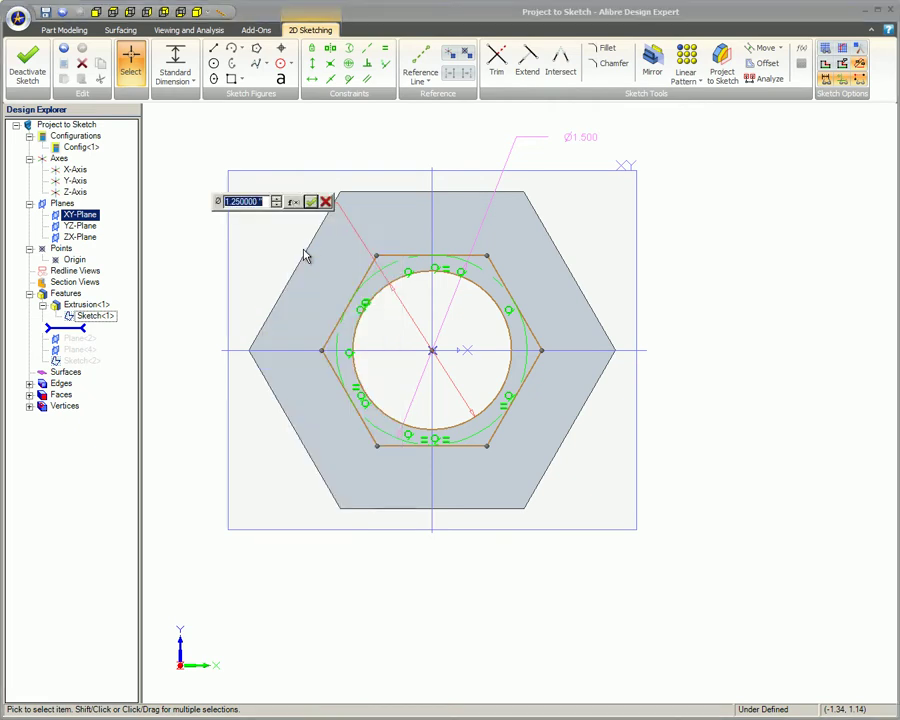
pyautogui.write('.75')
pyautogui.press('Return')
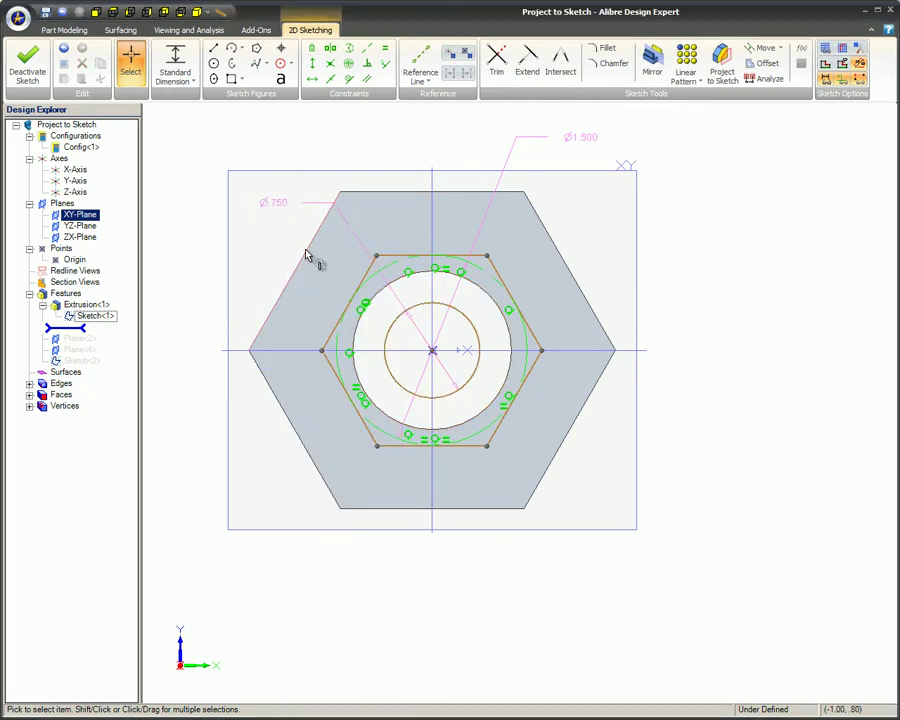
pyautogui.rightClick(283, 223)
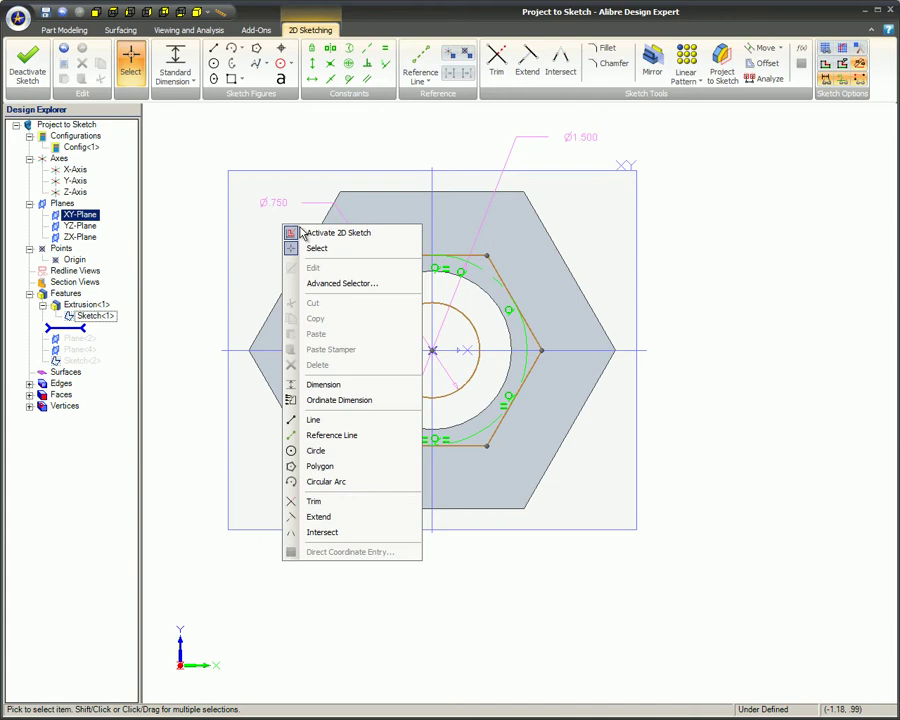
pyautogui.click(350, 237)
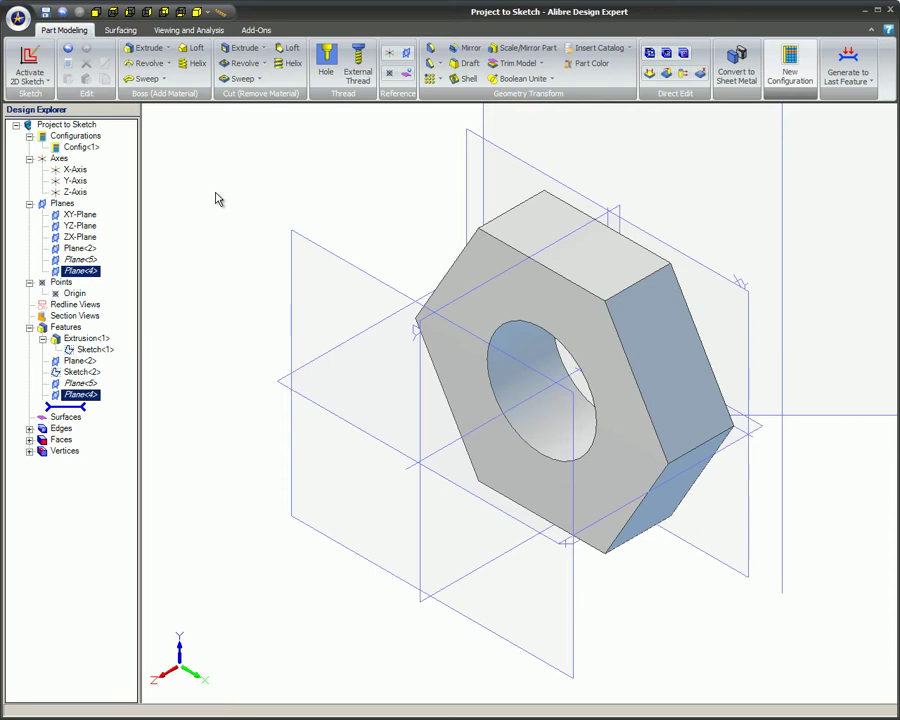
# Step: Start a new 2D sketch on Plane<2>
pyautogui.click(35, 80)
pyautogui.click(42, 95)
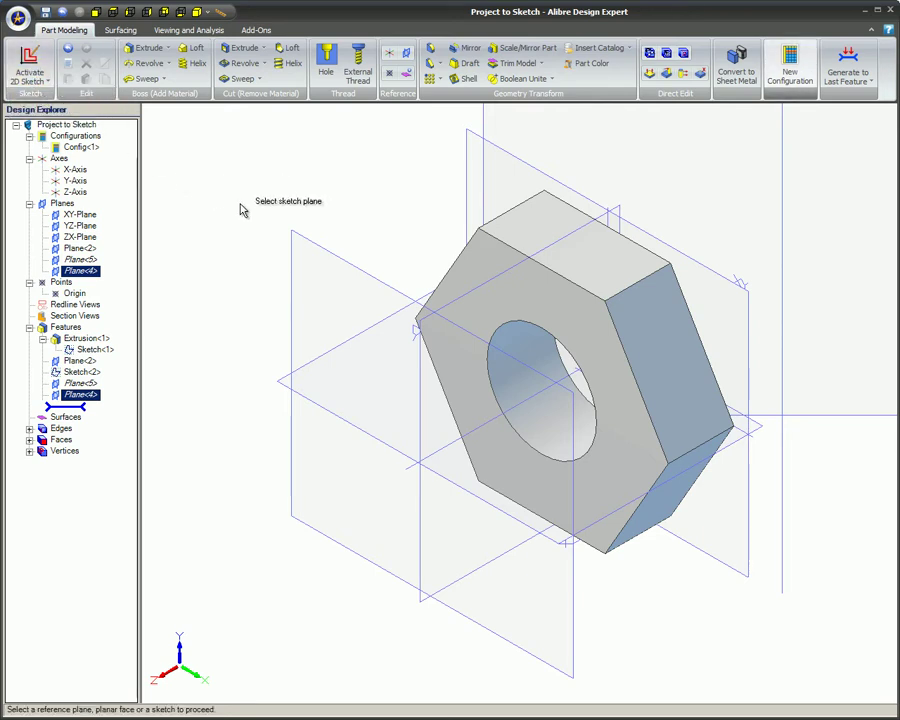
pyautogui.click(307, 243)
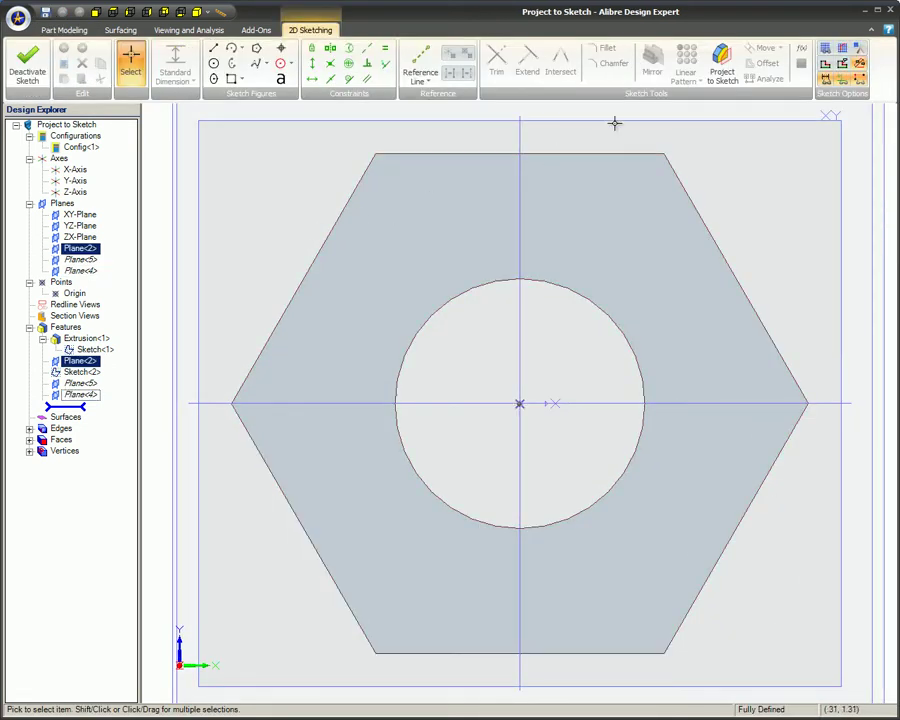
# Step: Project the hex face into it with Maintain association on, viewed in isometric
pyautogui.click(722, 76)
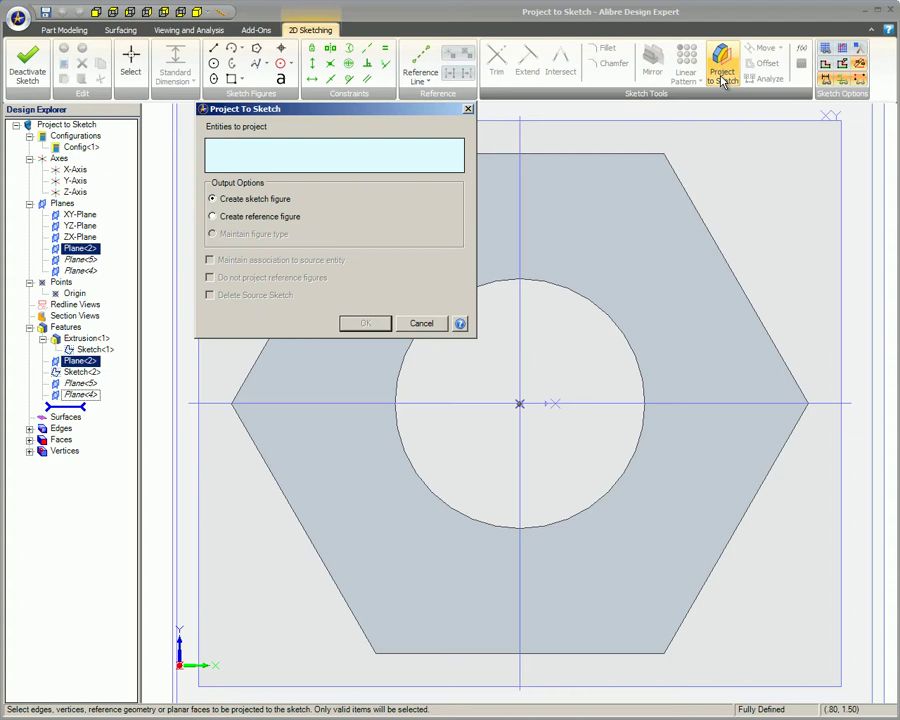
pyautogui.click(563, 212)
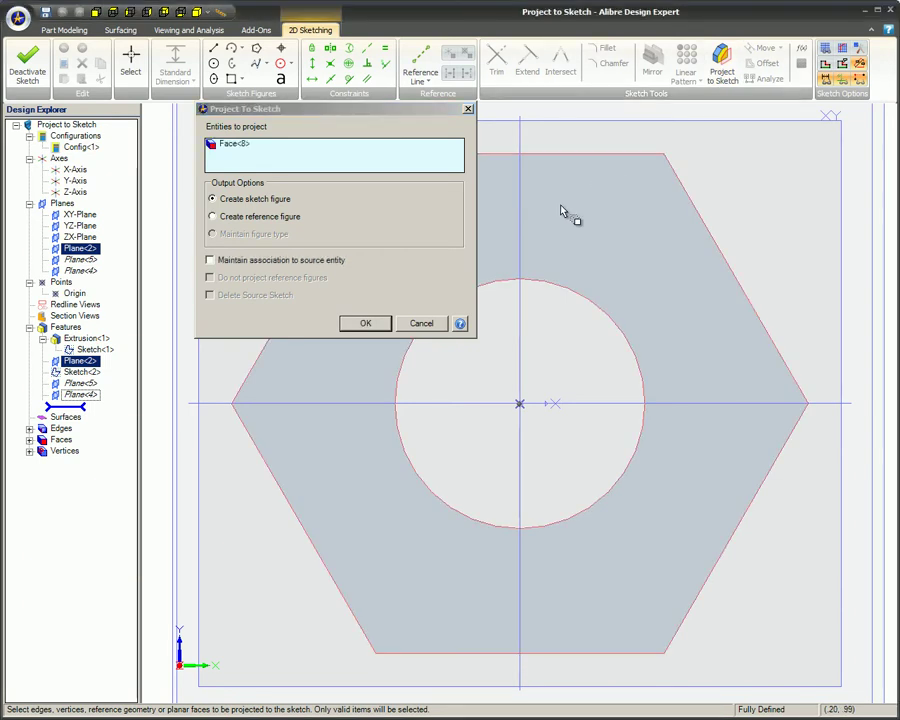
pyautogui.click(210, 261)
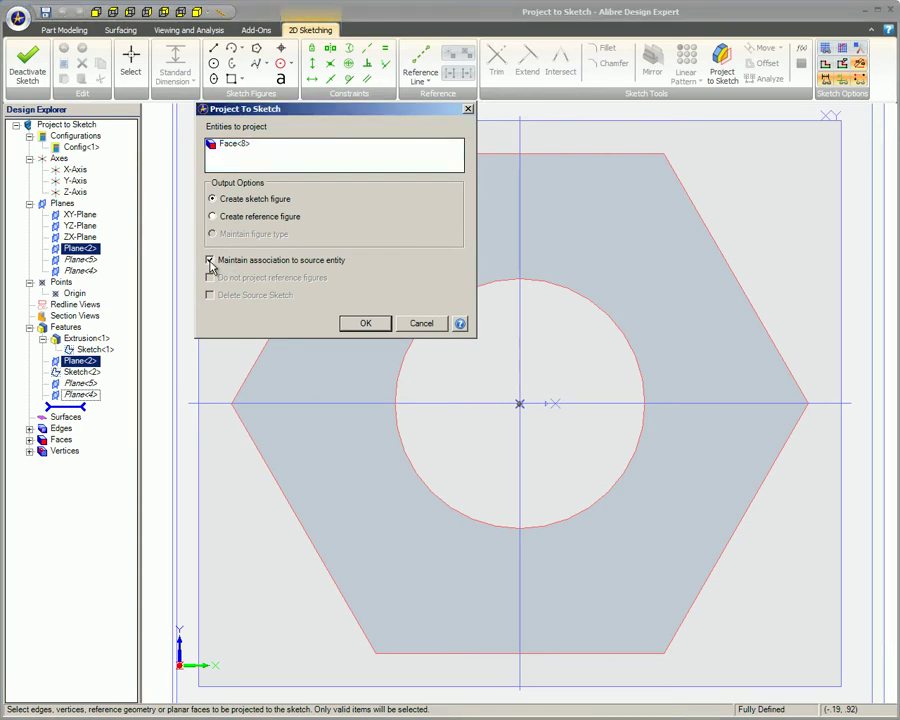
pyautogui.click(346, 323)
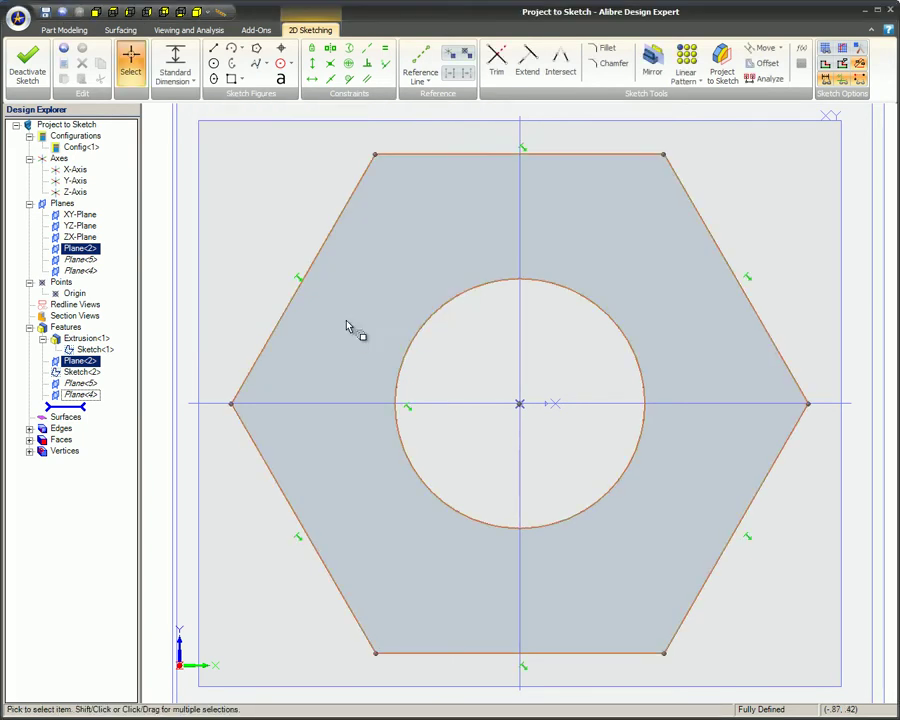
pyautogui.click(198, 13)
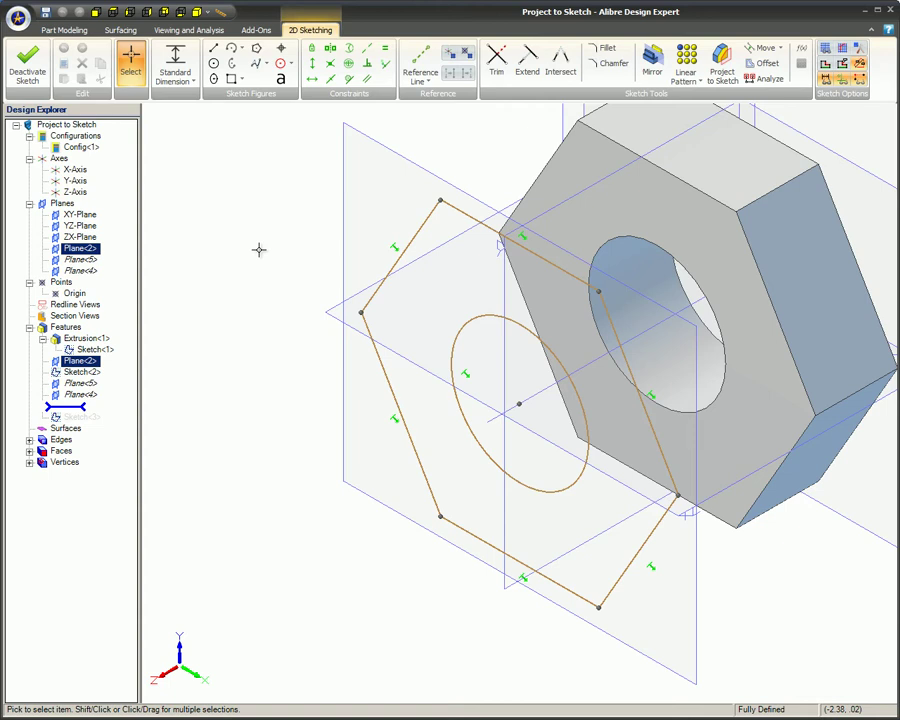
# Step: Finish the projected sketch and return to part modeling
pyautogui.moveTo(258, 250); pyautogui.dragTo(180, 310, button='middle')
pyautogui.rightClick(202, 182)
pyautogui.click(240, 188)
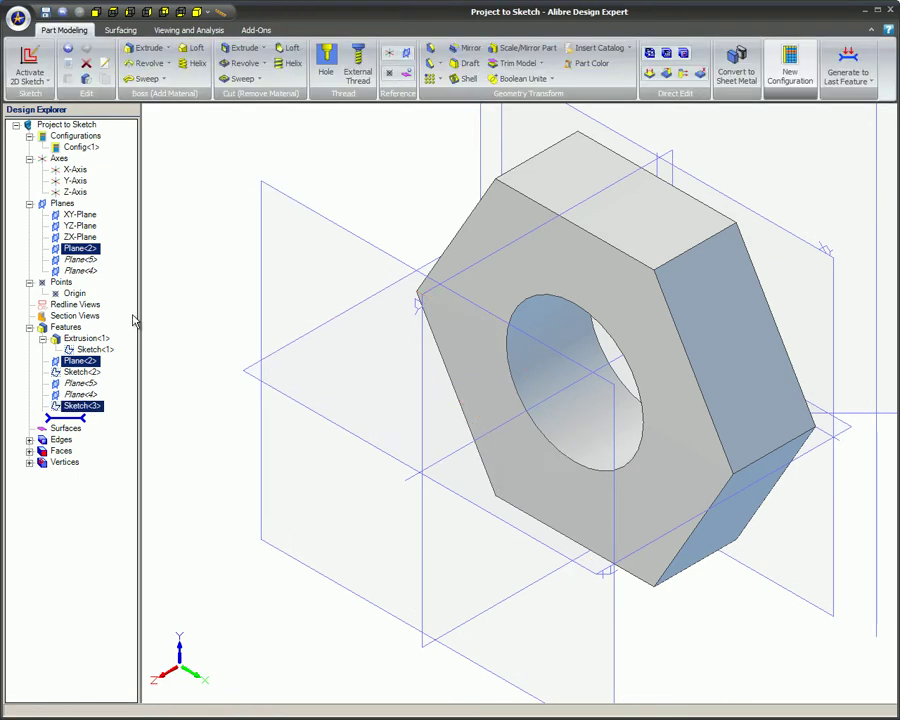
# Step: Reopen Sketch<1> and change the hole diameter to 1.75
pyautogui.rightClick(92, 350)
pyautogui.click(126, 357)
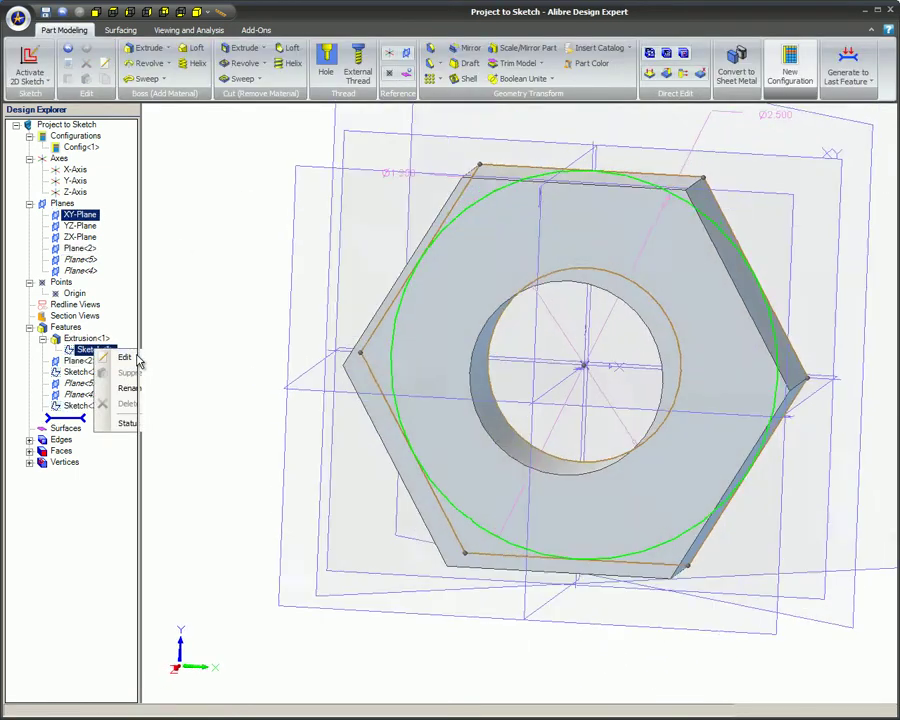
pyautogui.rightClick(283, 181)
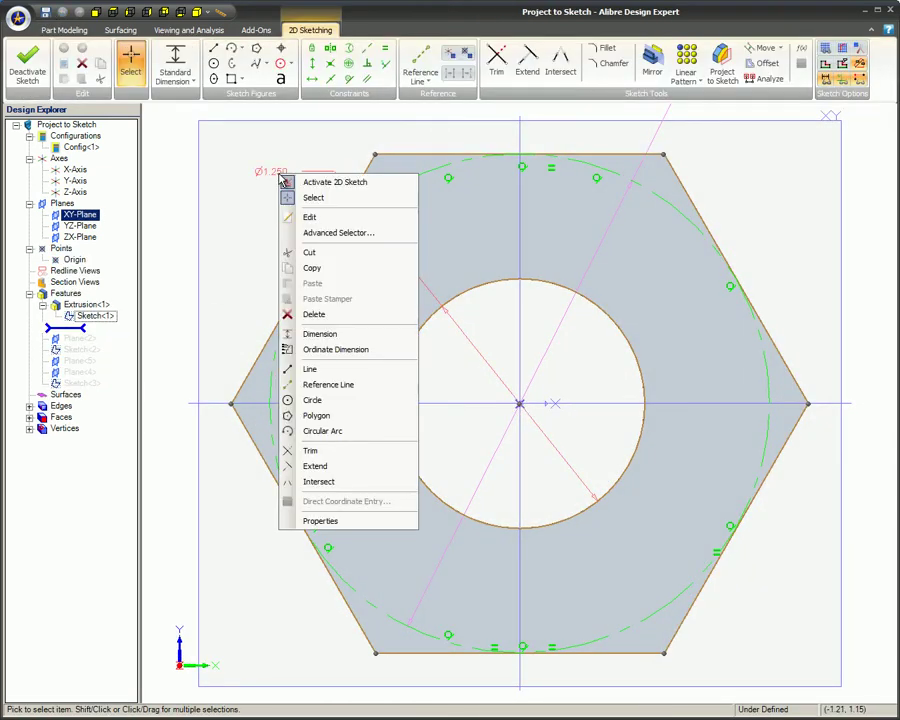
pyautogui.click(320, 217)
pyautogui.write('1.75')
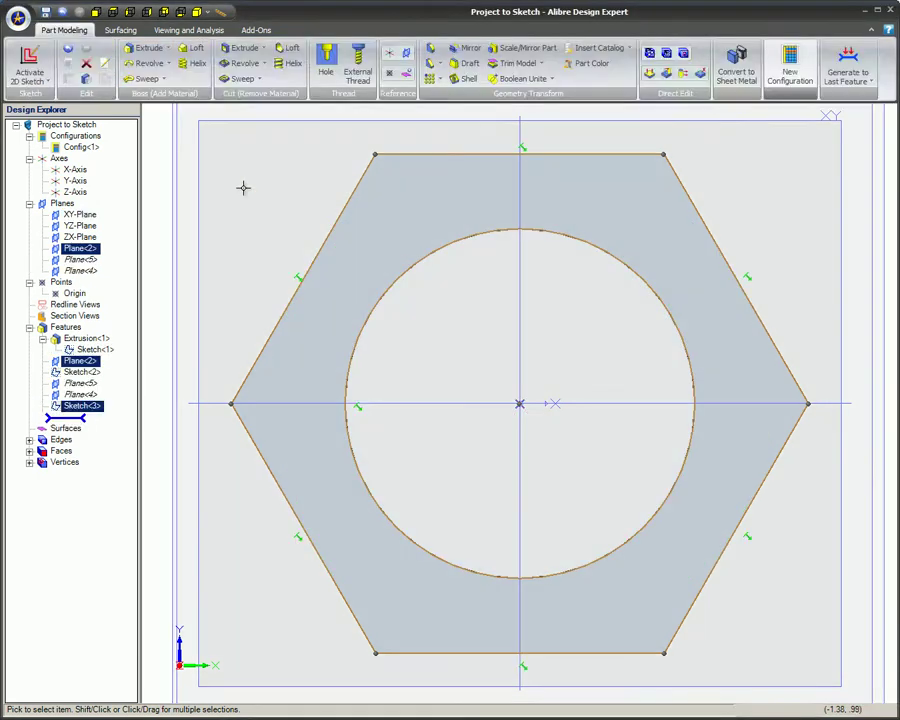
pyautogui.click(197, 12)
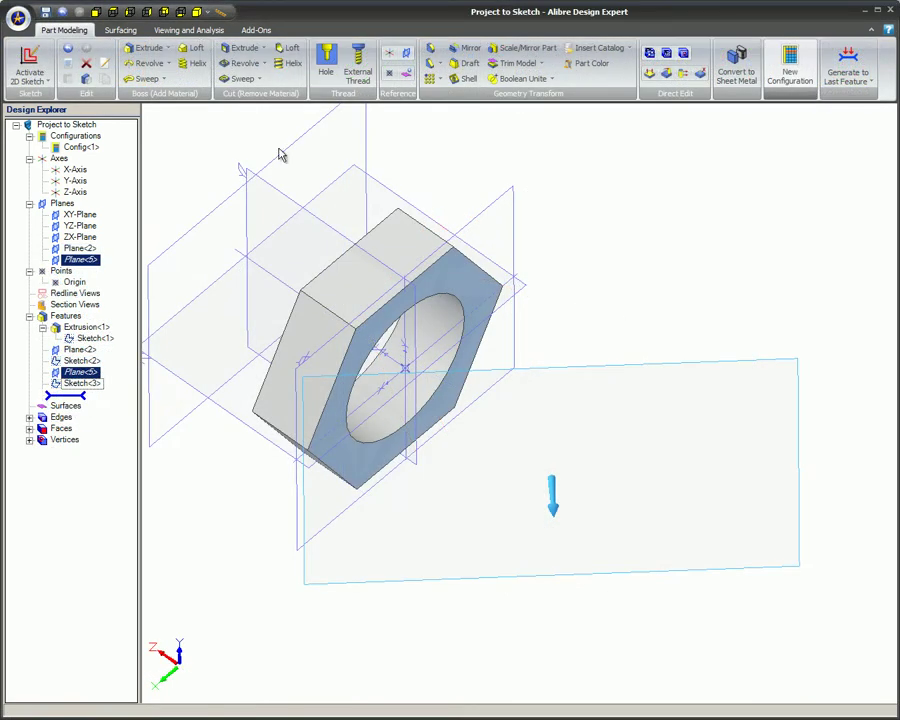
# Step: Sketch on Plane<5>, project the hex face without association, then close the sketch
pyautogui.click(30, 80)
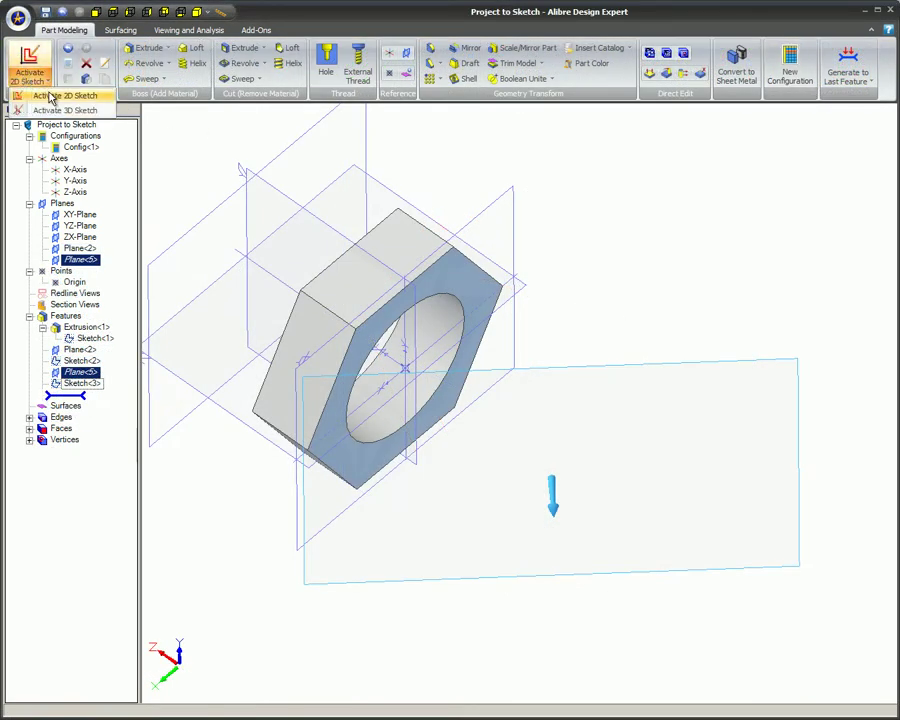
pyautogui.click(52, 96)
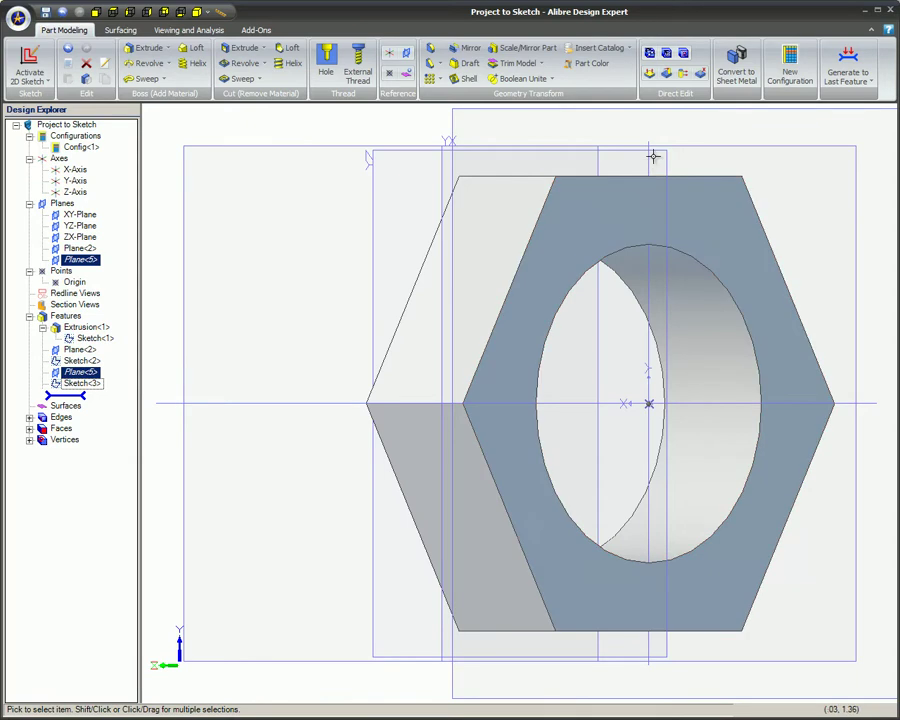
pyautogui.click(721, 66)
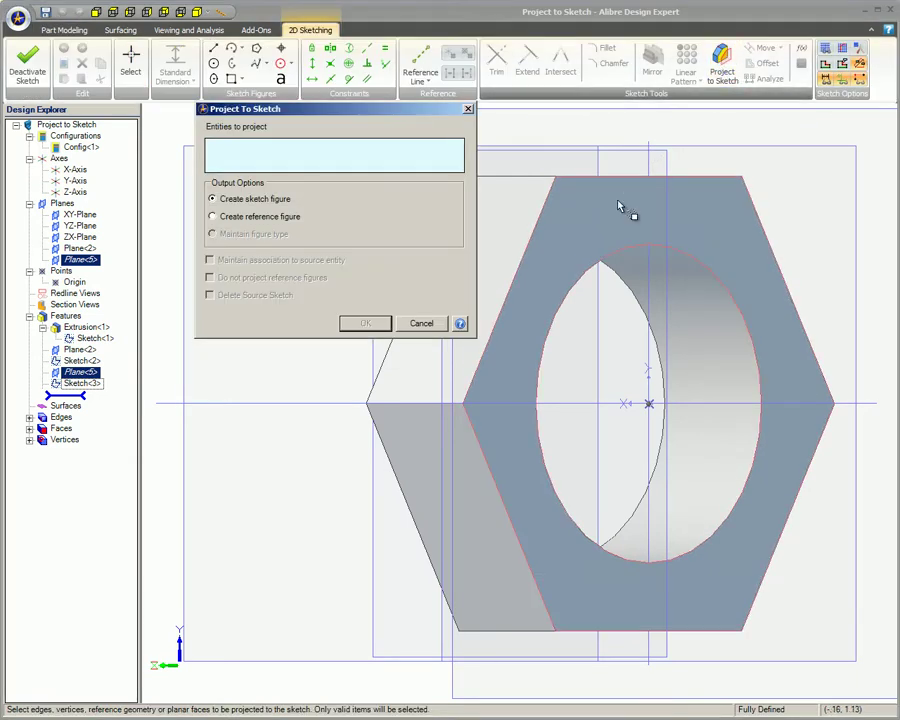
pyautogui.click(602, 224)
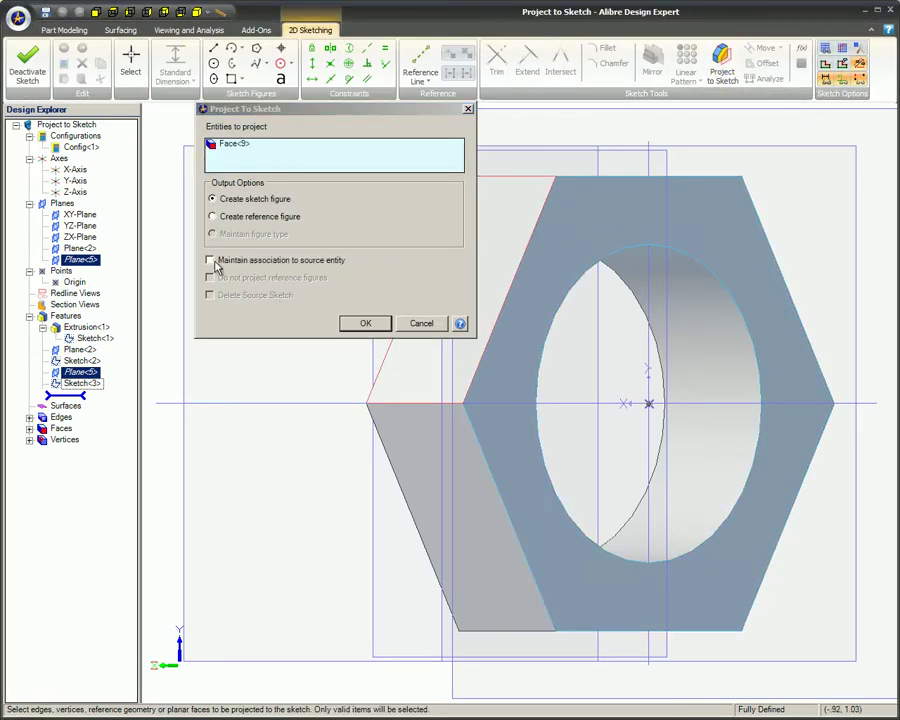
pyautogui.click(352, 322)
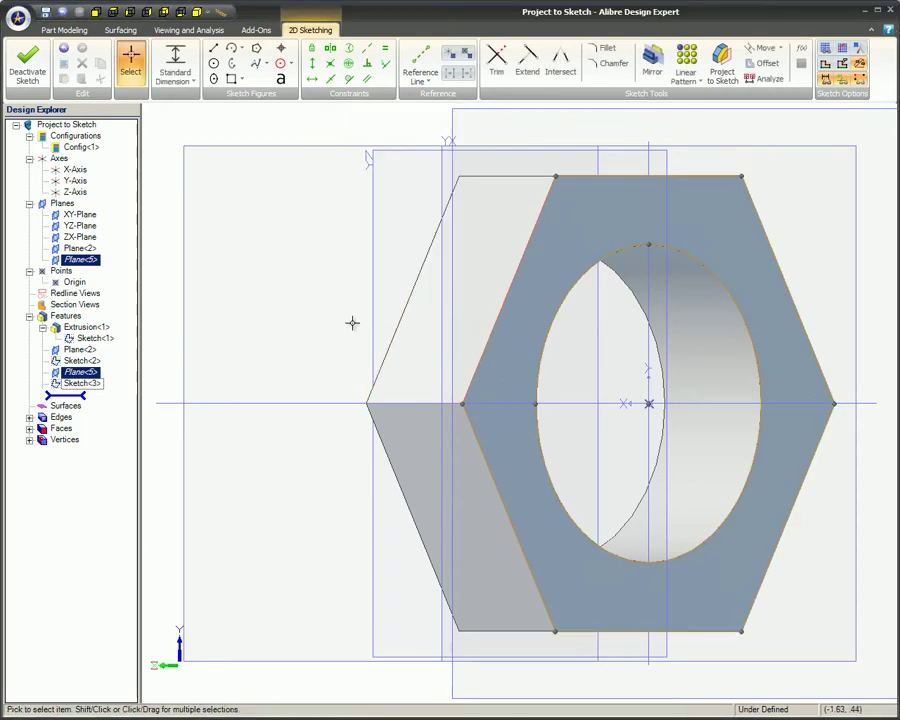
pyautogui.rightClick(306, 292)
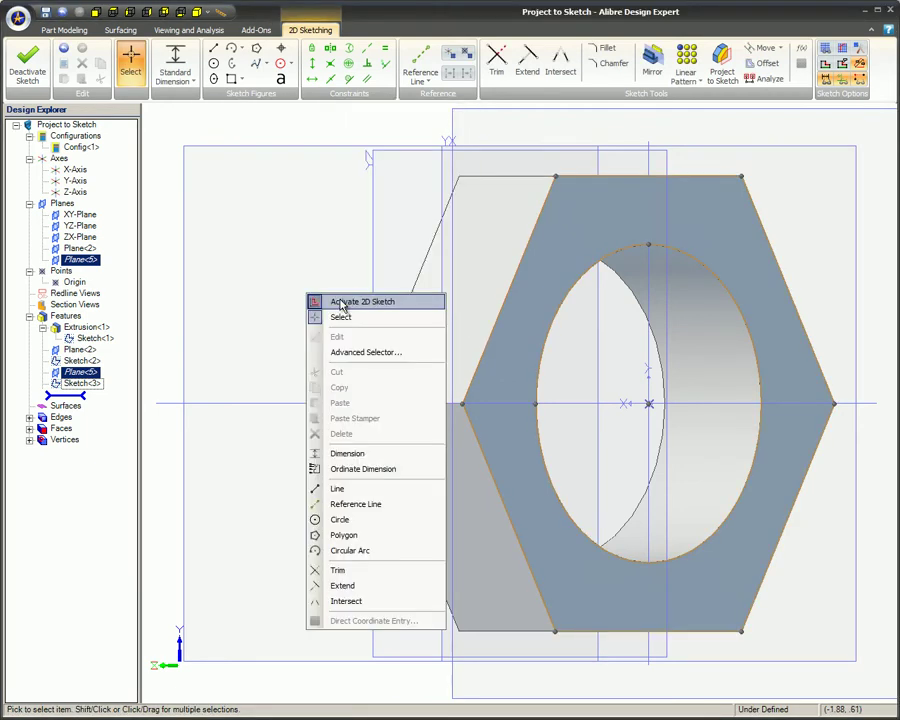
pyautogui.click(342, 300)
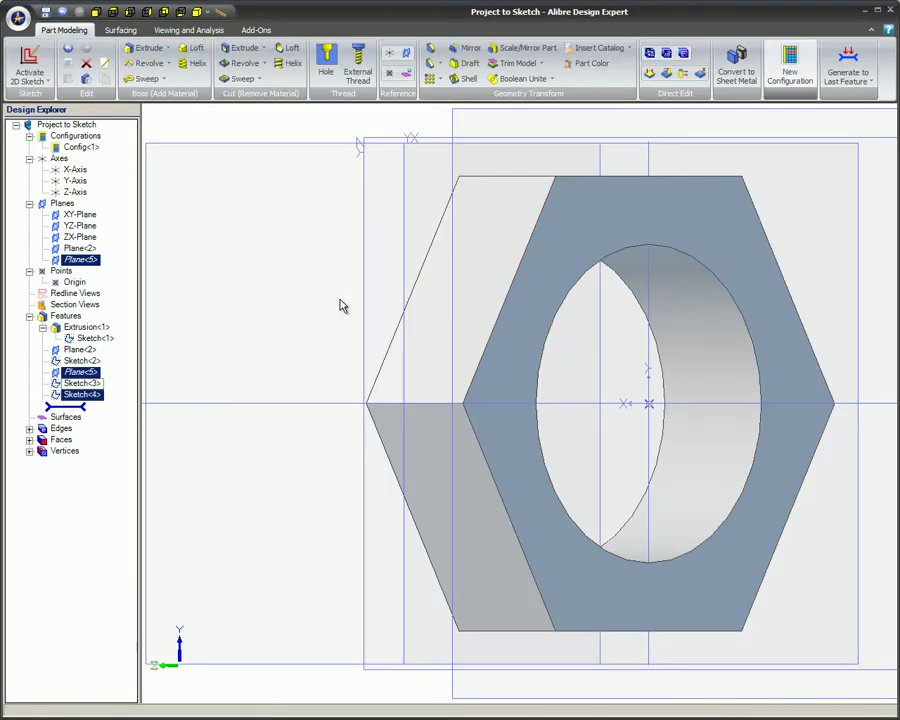
pyautogui.click(198, 12)
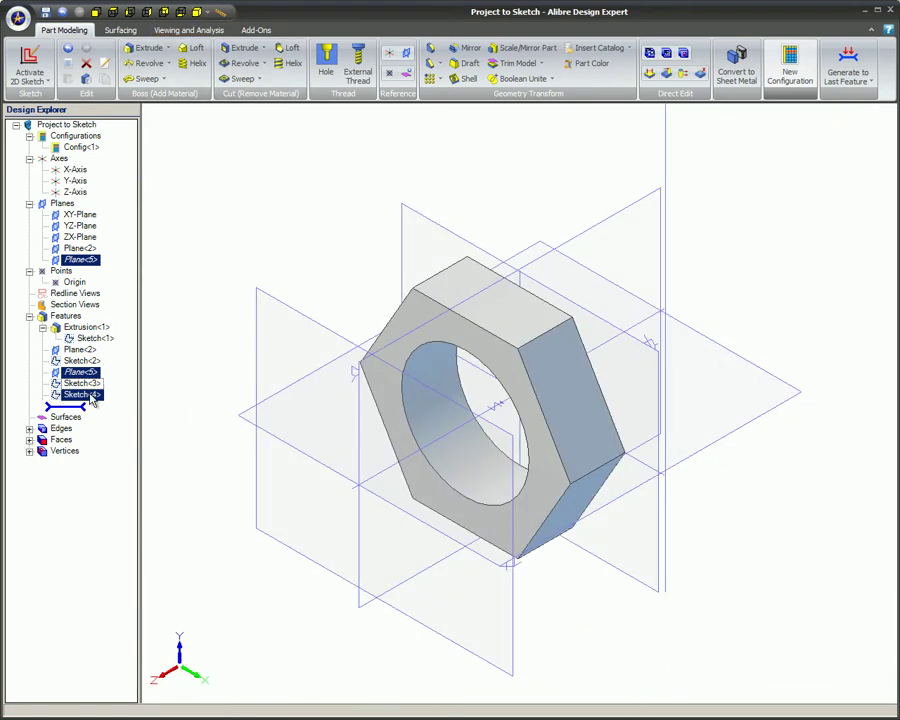
# Step: With history rolled back, change the Sketch<1> Ø1.750 hole to 1.000
pyautogui.rightClick(90, 395)
pyautogui.click(120, 404)
pyautogui.click(120, 404)
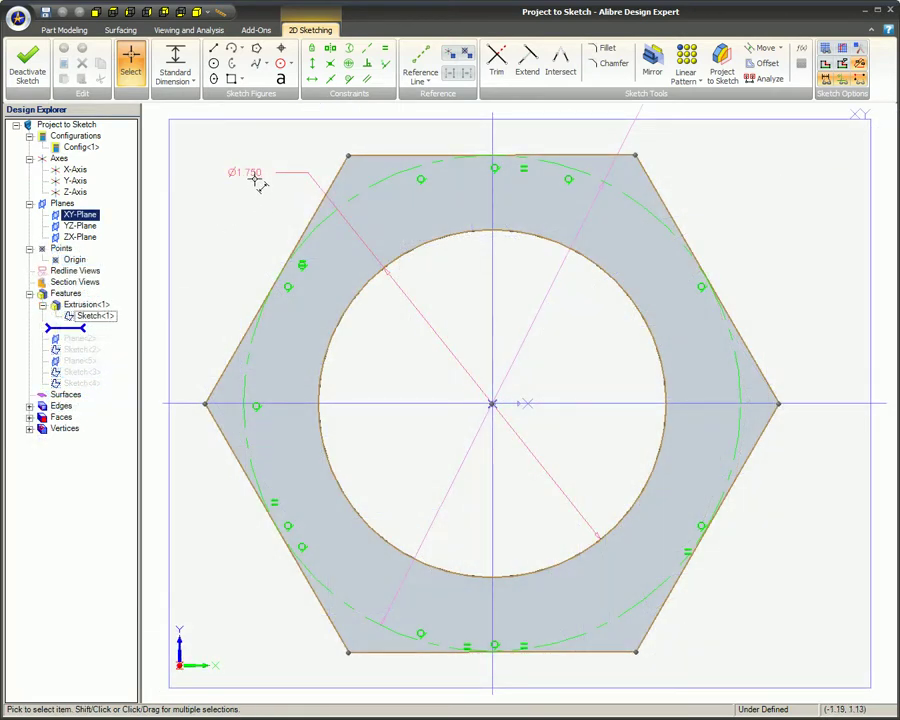
pyautogui.rightClick(253, 178)
pyautogui.click(291, 225)
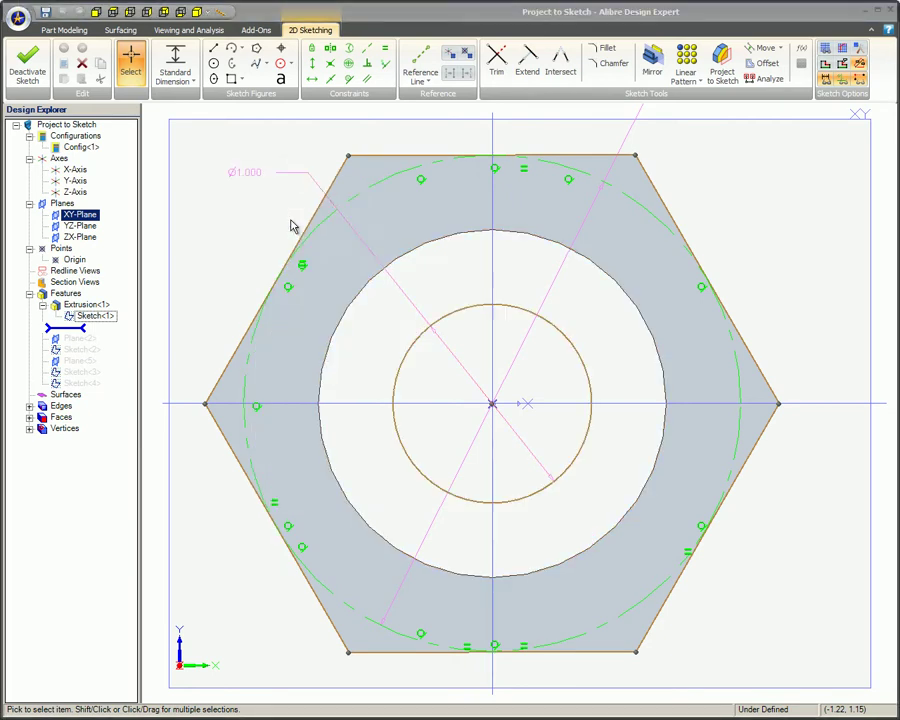
pyautogui.rightClick(286, 218)
pyautogui.click(341, 229)
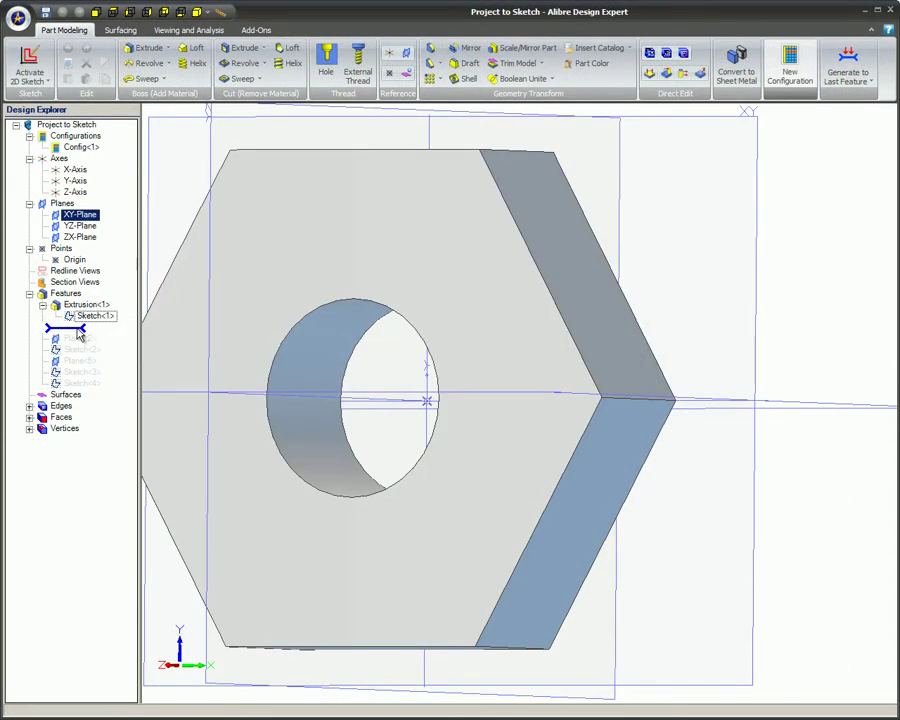
# Step: Roll the history forward and open Sketch<4> to compare its outline
pyautogui.moveTo(80, 335); pyautogui.dragTo(84, 398)
pyautogui.rightClick(84, 396)
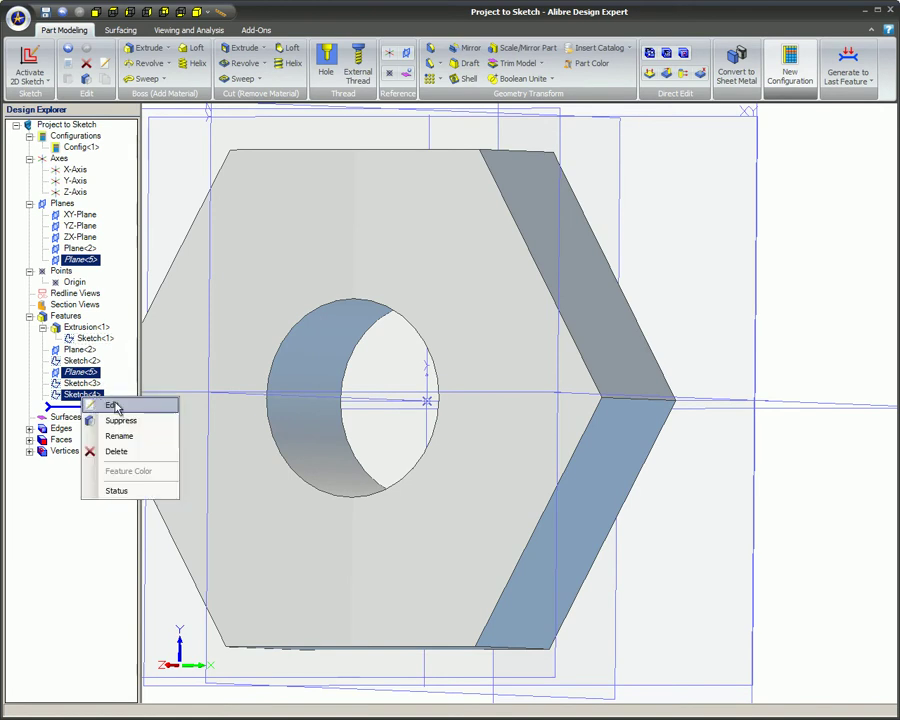
pyautogui.click(113, 405)
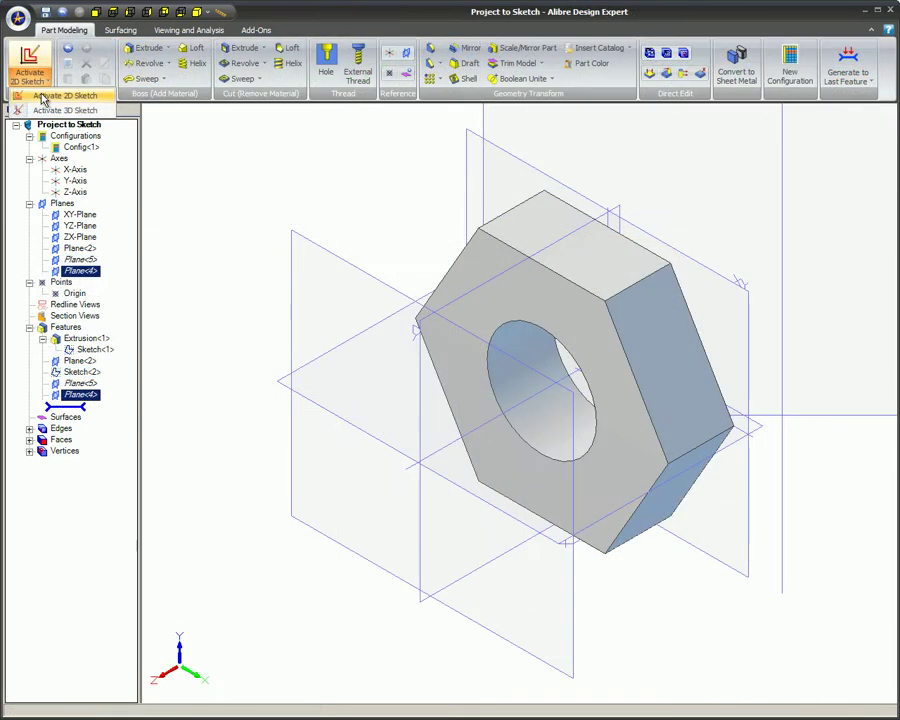
# Step: Project the hex face onto a new Plane<2> sketch with Maintain association checked
pyautogui.click(40, 96)
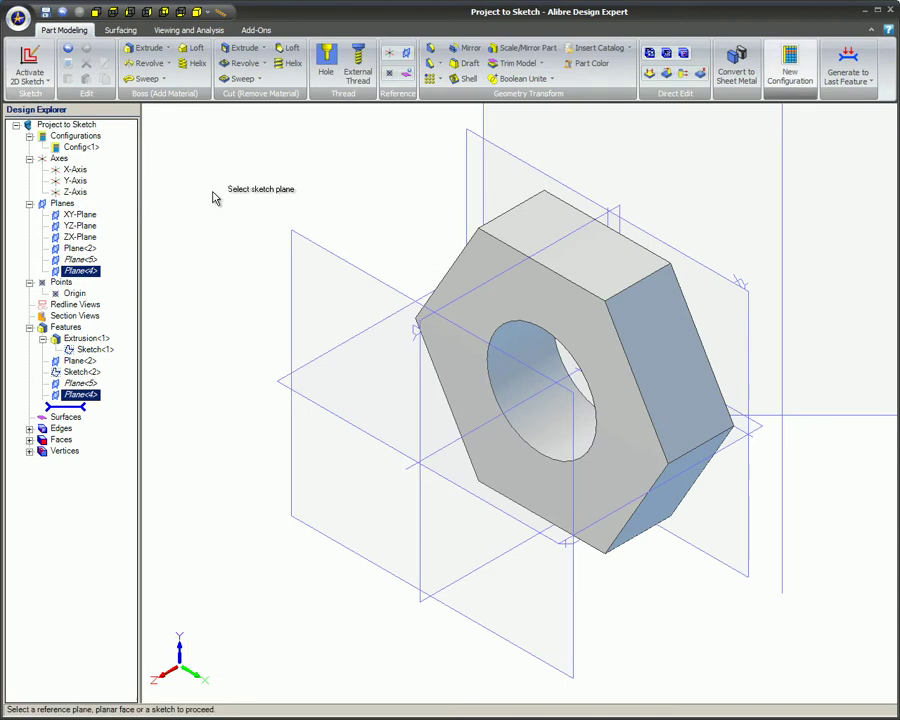
pyautogui.click(304, 237)
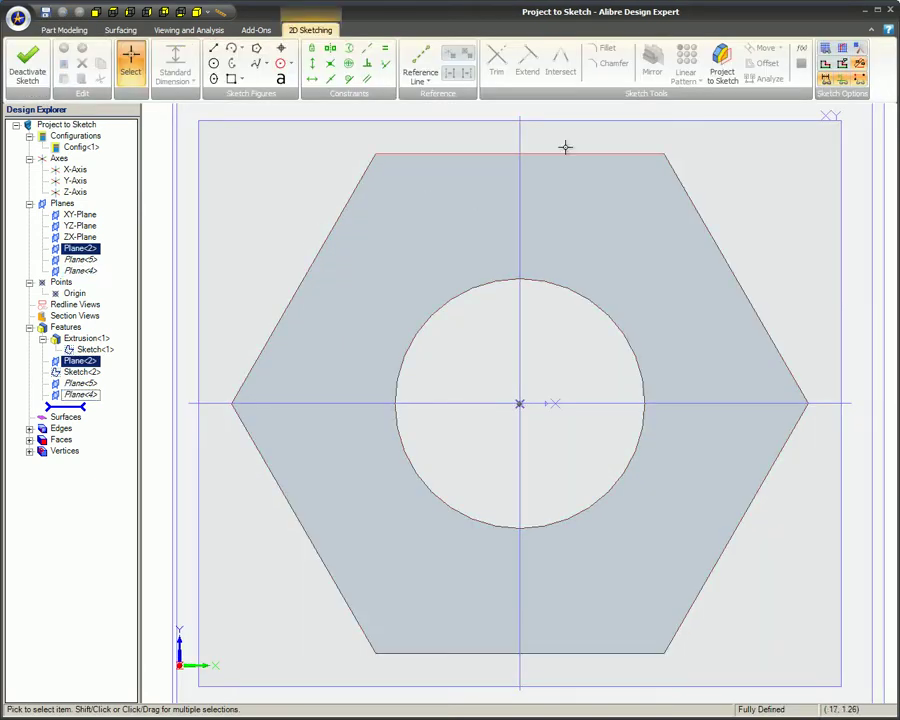
pyautogui.click(722, 80)
pyautogui.click(560, 210)
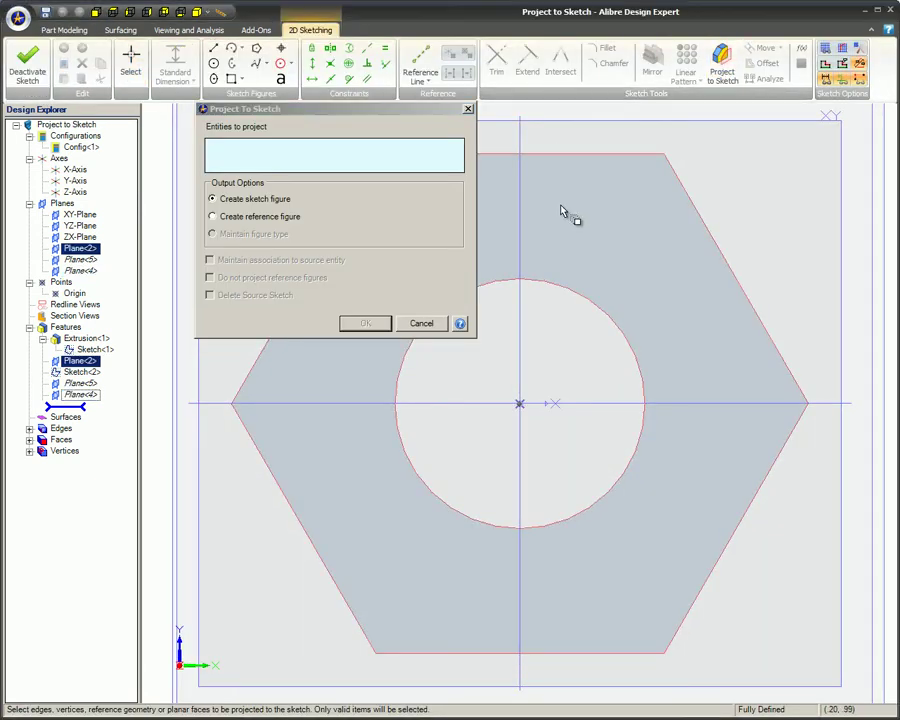
pyautogui.click(210, 260)
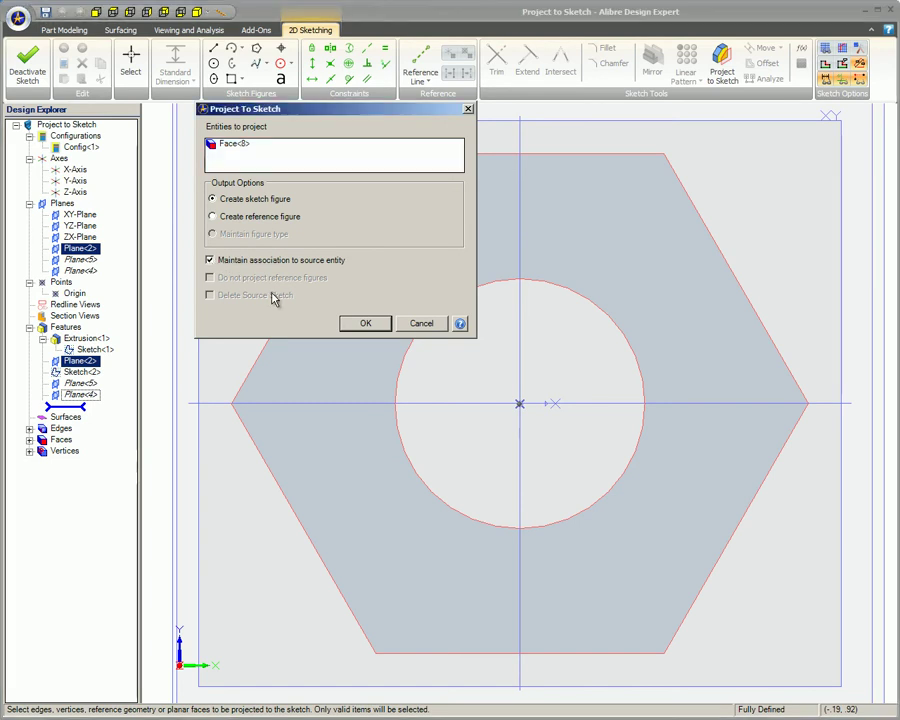
pyautogui.click(348, 326)
pyautogui.click(198, 13)
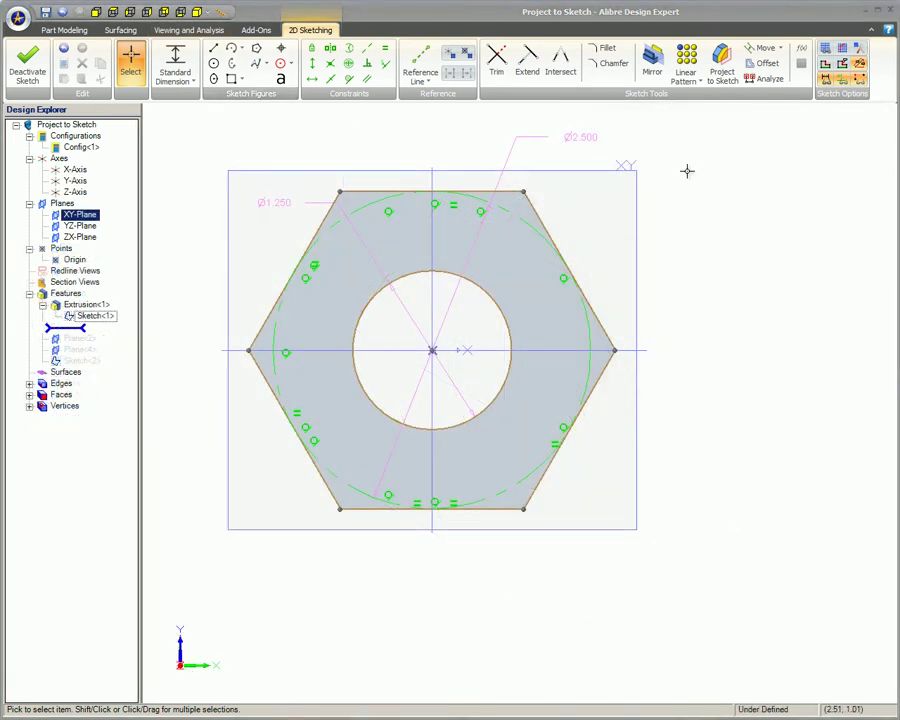
# Step: Edit Sketch<1>: outer Ø2.500 to 1.50, hole Ø1.250 to .75, then exit
pyautogui.rightClick(585, 143)
pyautogui.click(616, 186)
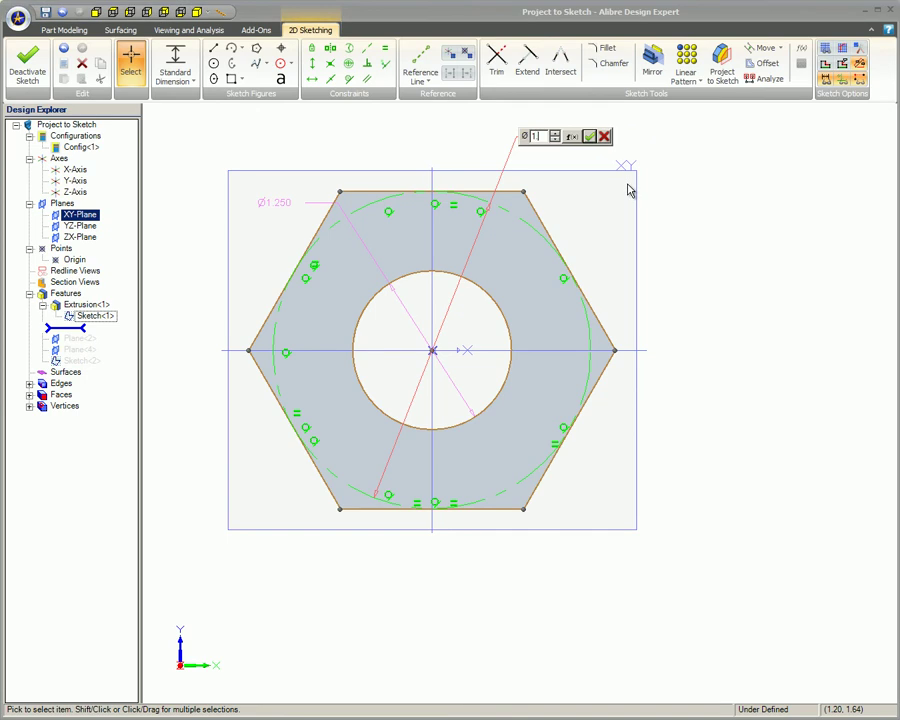
pyautogui.write('1.50')
pyautogui.click(588, 137)
pyautogui.rightClick(263, 201)
pyautogui.click(393, 246)
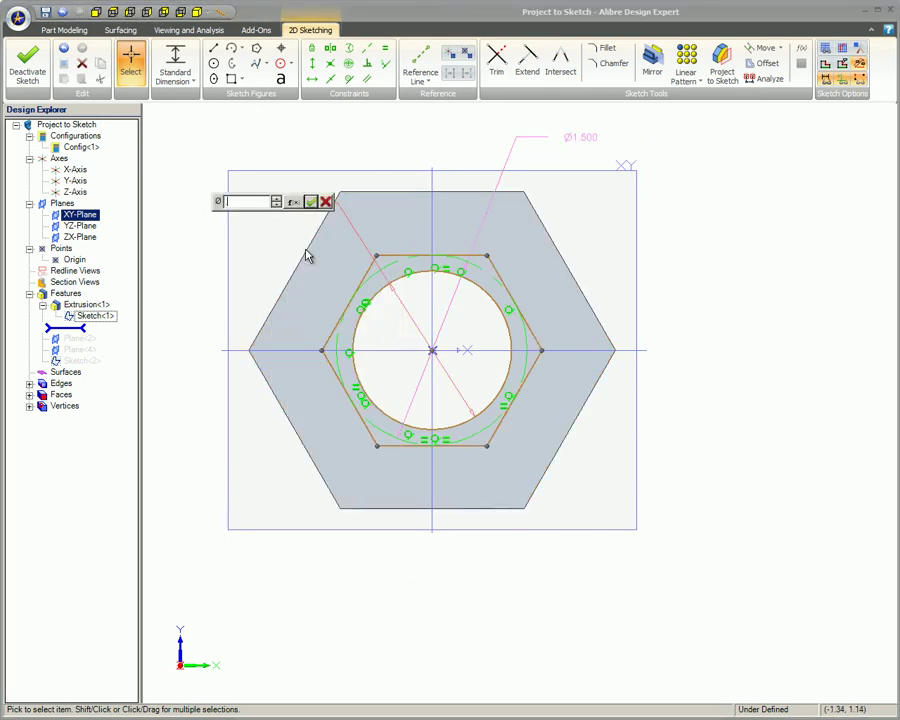
pyautogui.write('.75')
pyautogui.press('Return')
pyautogui.rightClick(282, 226)
pyautogui.click(350, 234)
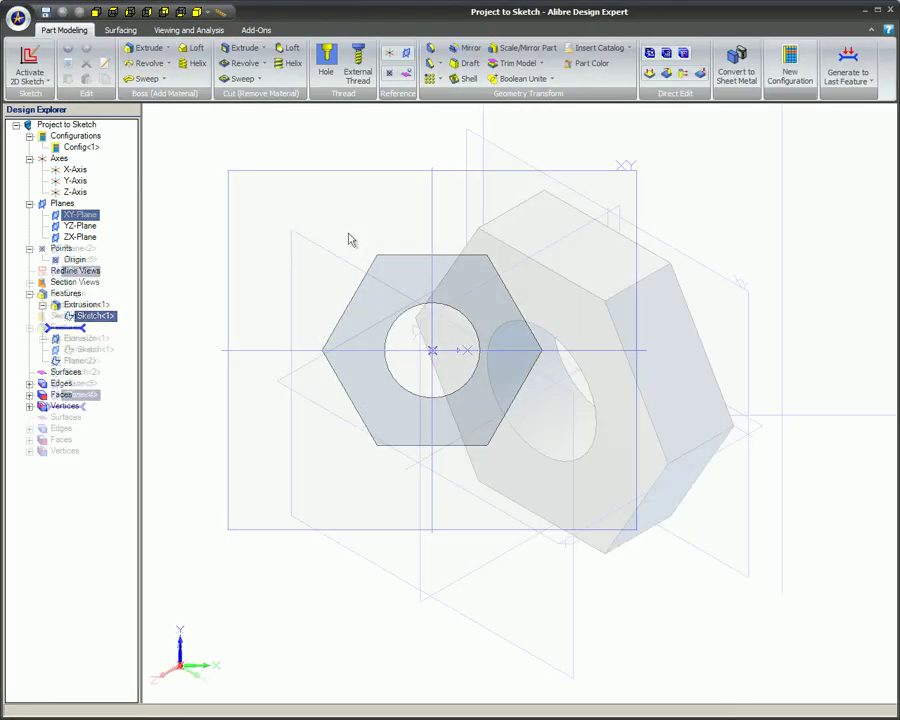